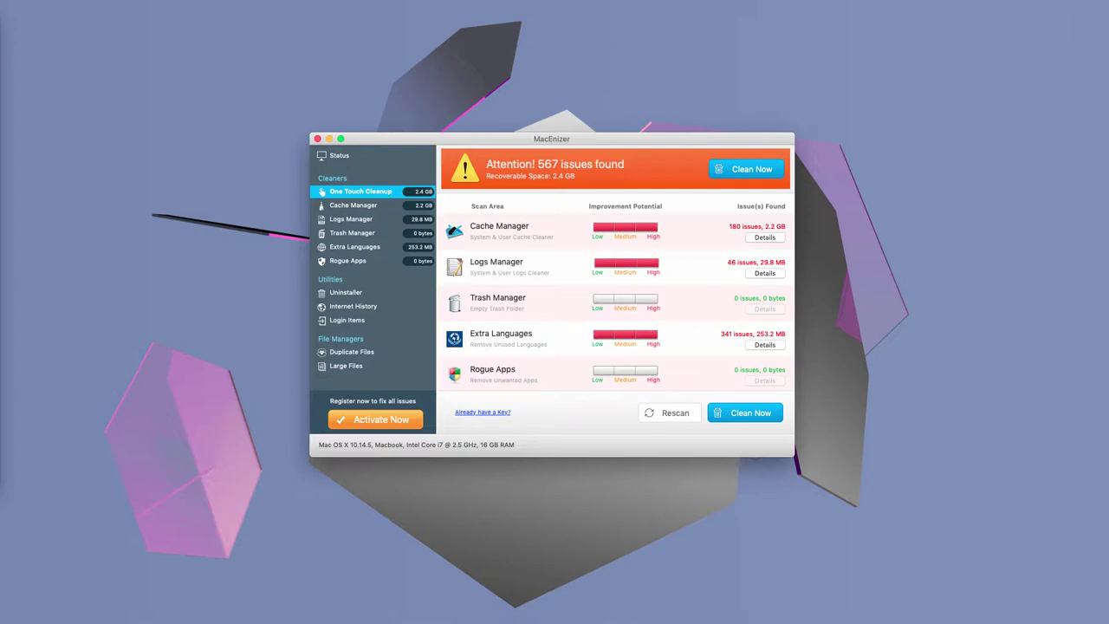
Step: Bring MacEnizer forward and place the Force Quit Applications list at the upper left
{"action": "left_click", "coordinate": [153, 143]}
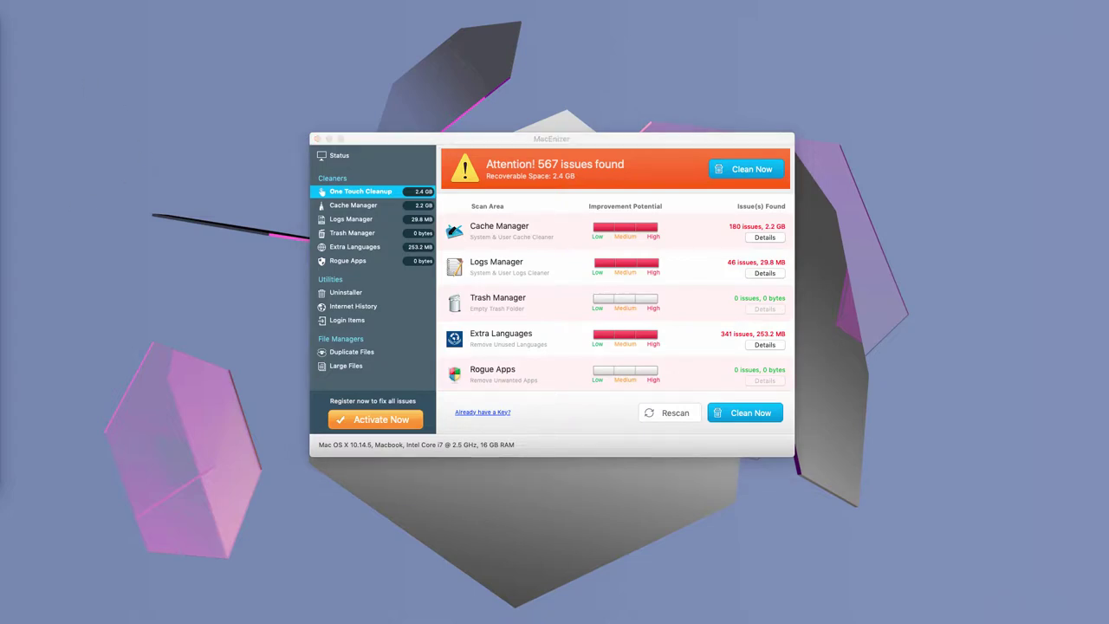
{"action": "left_click", "coordinate": [594, 141]}
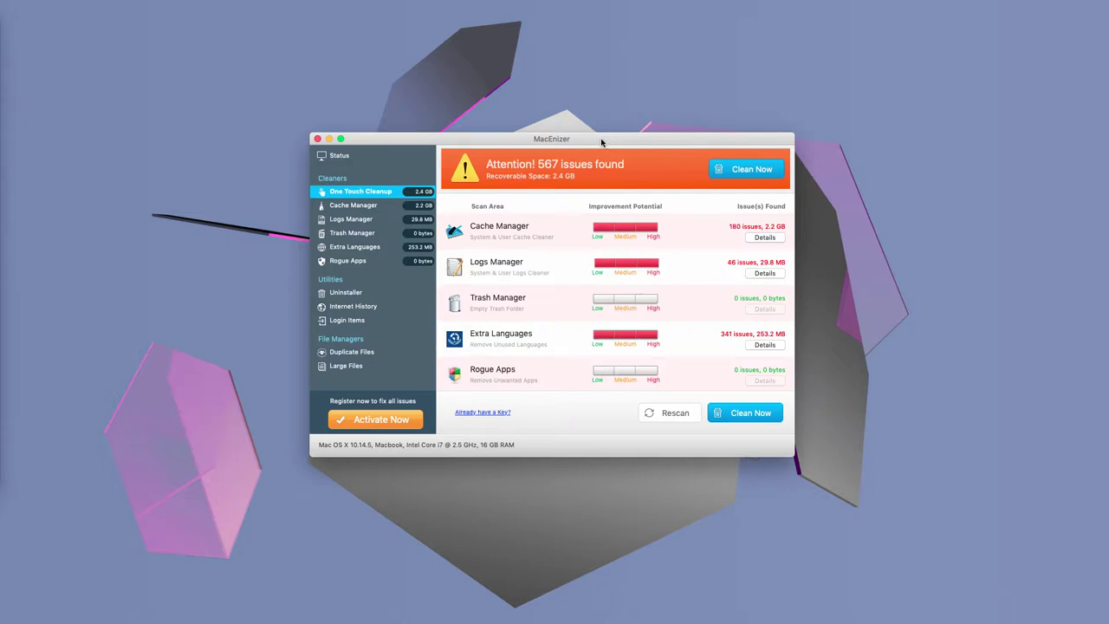
{"action": "left_click_drag", "start_coordinate": [599, 142], "coordinate": [594, 141]}
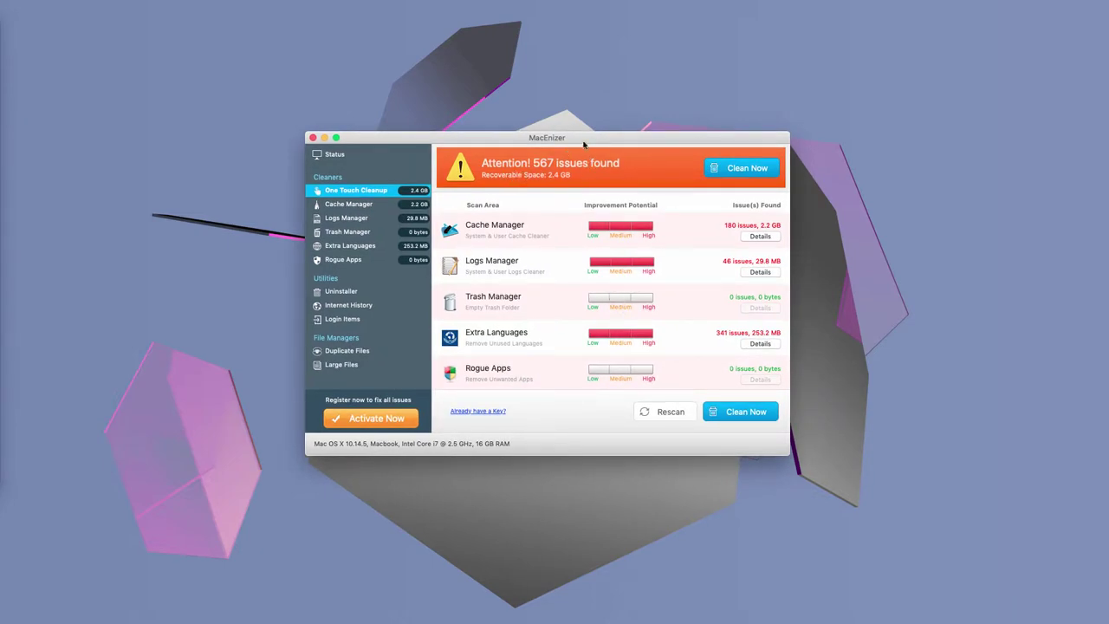
{"action": "left_click_drag", "start_coordinate": [586, 144], "coordinate": [556, 141]}
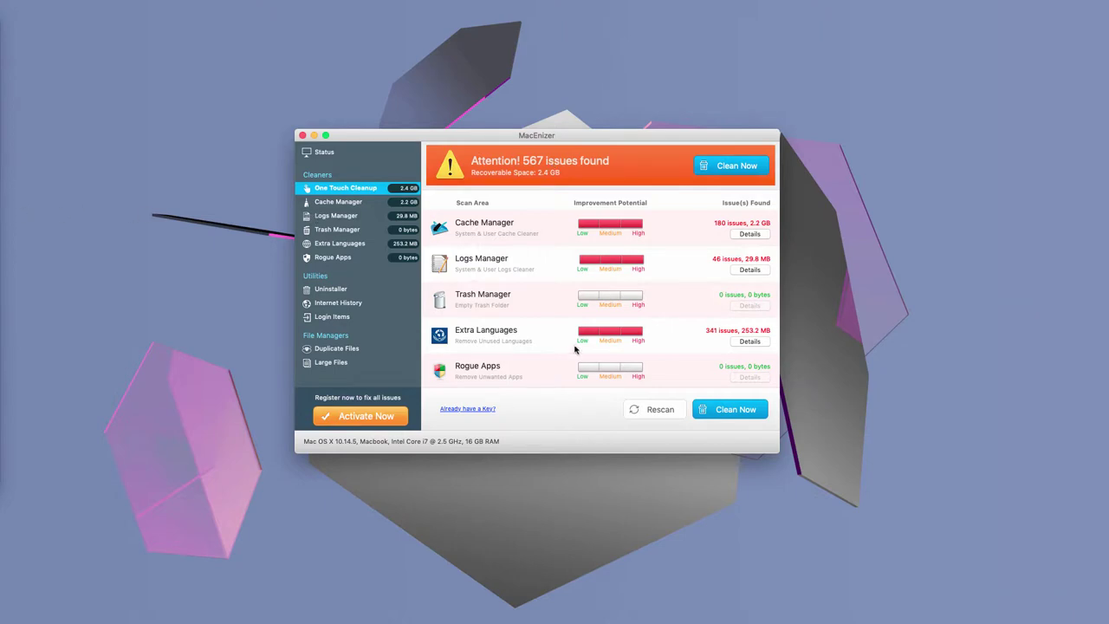
{"action": "left_click_drag", "start_coordinate": [527, 138], "coordinate": [524, 138]}
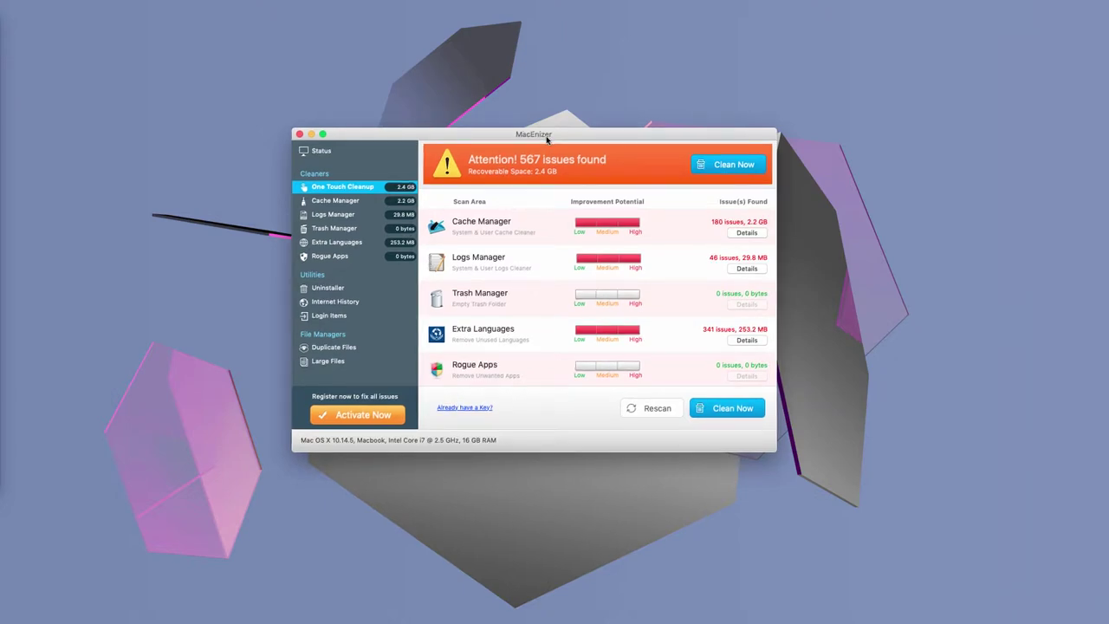
{"action": "left_click_drag", "start_coordinate": [543, 139], "coordinate": [542, 137]}
{"action": "left_click_drag", "start_coordinate": [2, 76], "coordinate": [182, 78]}
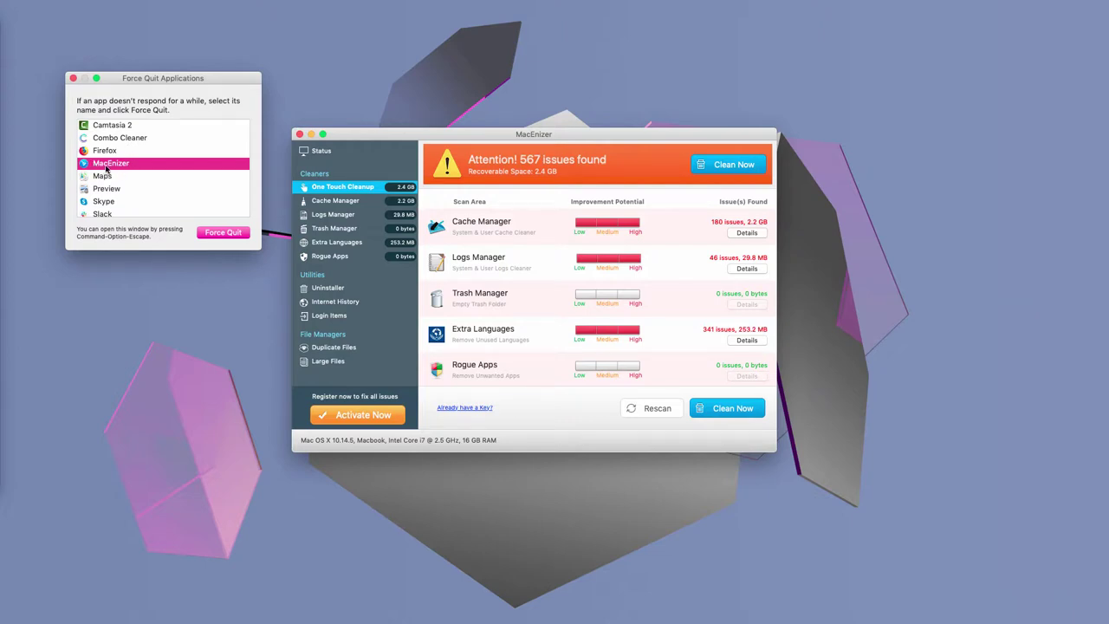
Step: Force quit MacEnizer, confirm it, and close the Force Quit window
{"action": "left_click", "coordinate": [227, 234]}
{"action": "left_click", "coordinate": [258, 142]}
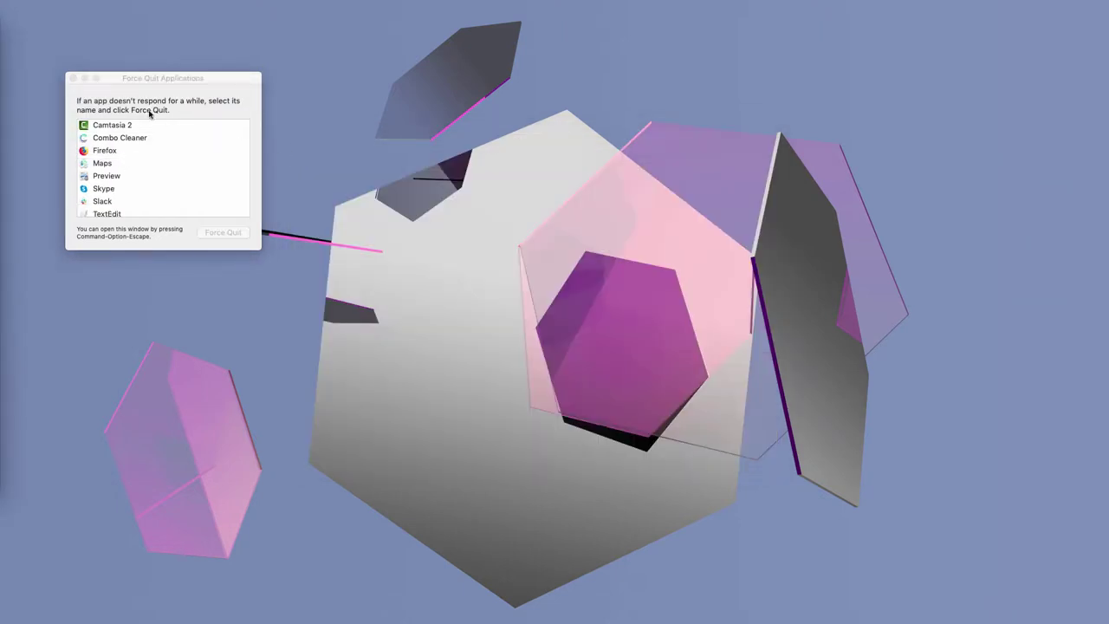
{"action": "left_click", "coordinate": [73, 79]}
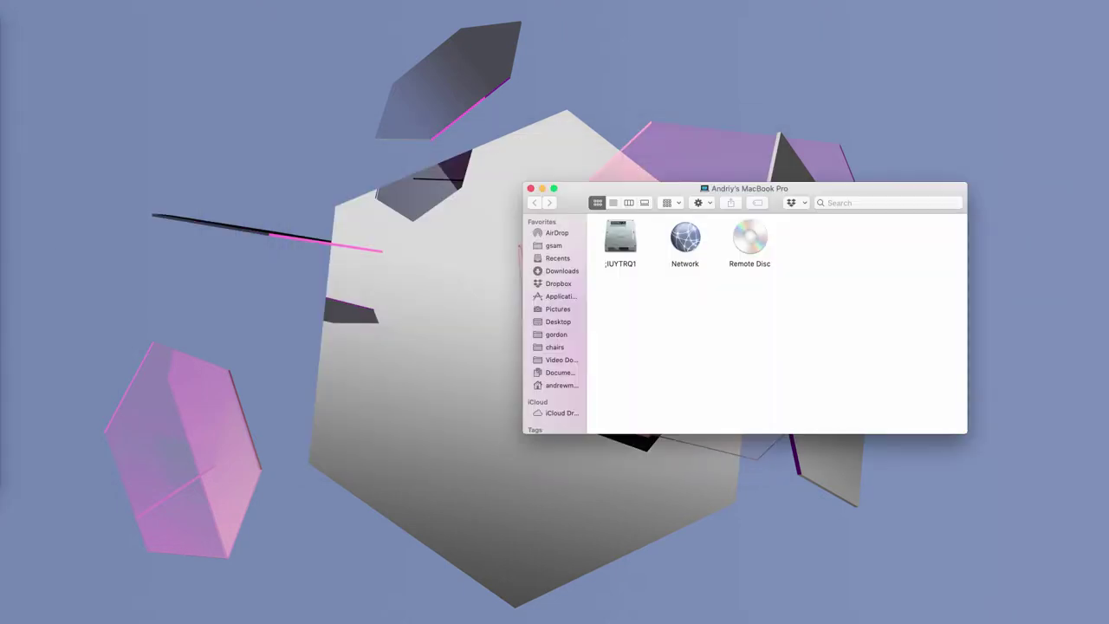
Step: Show the Finder Applications folder in list view and select MacEnizer.app
{"action": "left_click", "coordinate": [559, 299]}
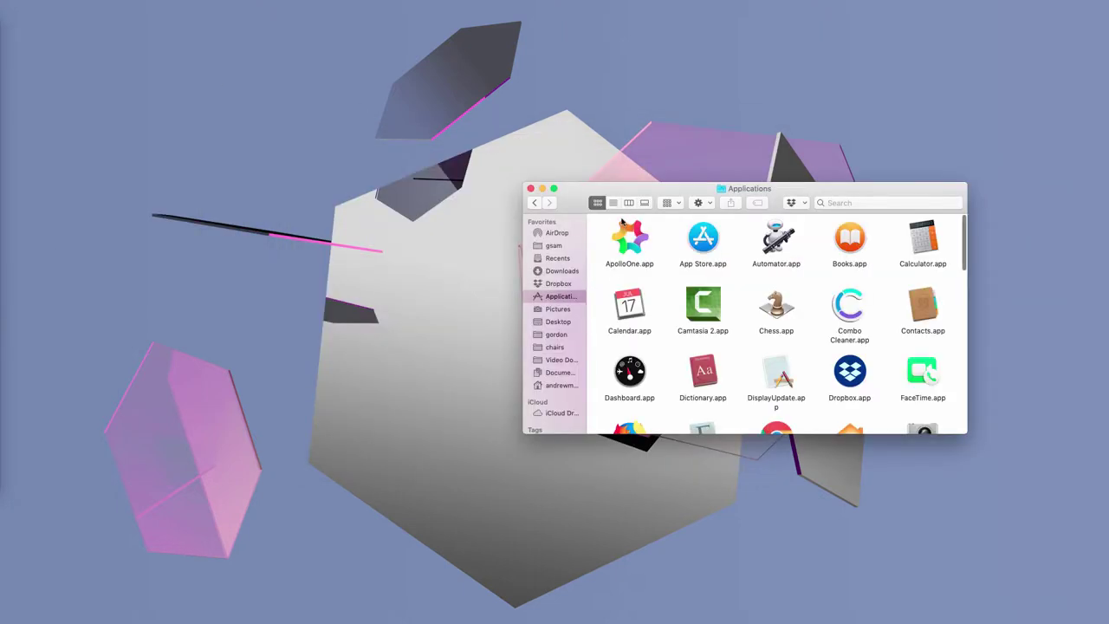
{"action": "left_click", "coordinate": [612, 201]}
{"action": "scroll", "coordinate": [669, 364], "scroll_direction": "down", "scroll_amount": 3}
{"action": "scroll", "coordinate": [665, 394], "scroll_direction": "down", "scroll_amount": 5}
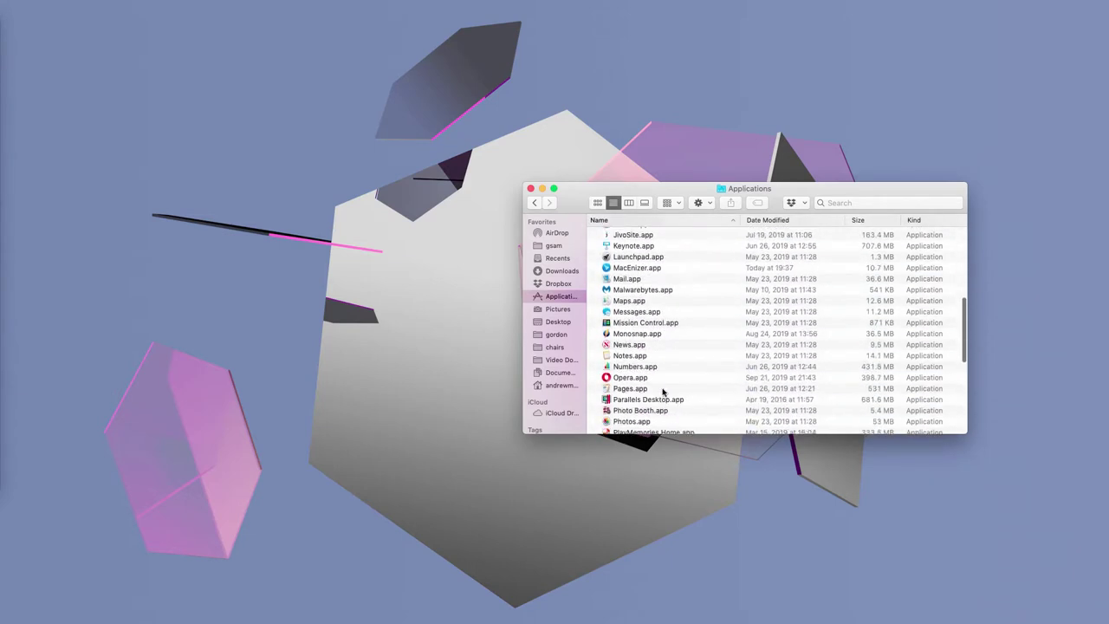
{"action": "scroll", "coordinate": [643, 297], "scroll_direction": "up", "scroll_amount": 3}
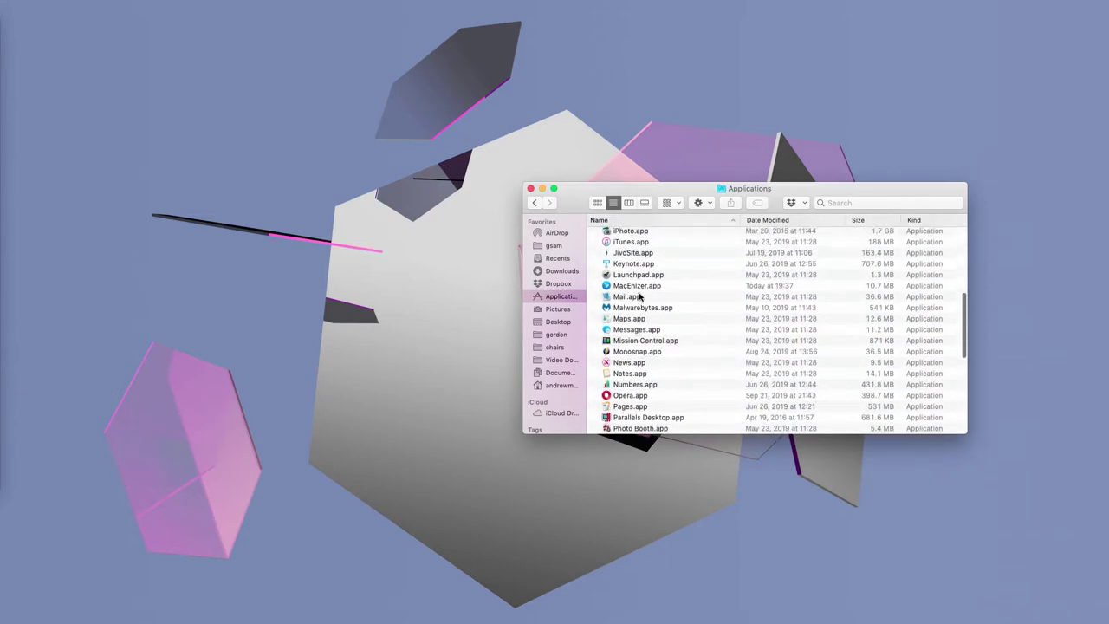
{"action": "left_click", "coordinate": [643, 297]}
Step: Move MacEnizer.app to the Trash, authorizing with the account password, then close the Applications window
{"action": "right_click", "coordinate": [643, 298]}
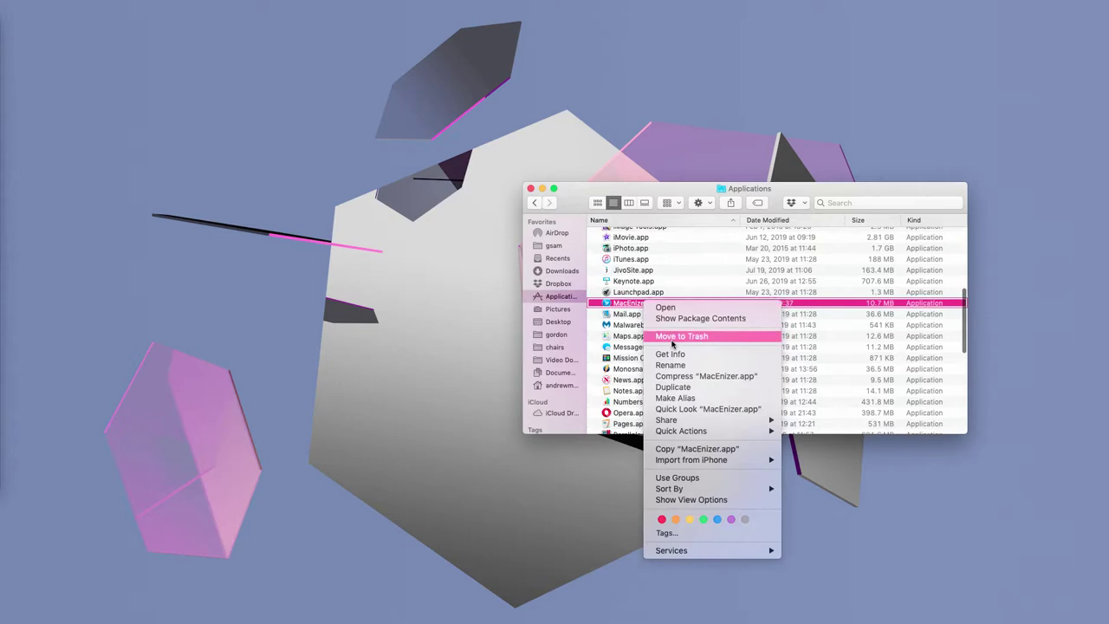
{"action": "left_click", "coordinate": [678, 337]}
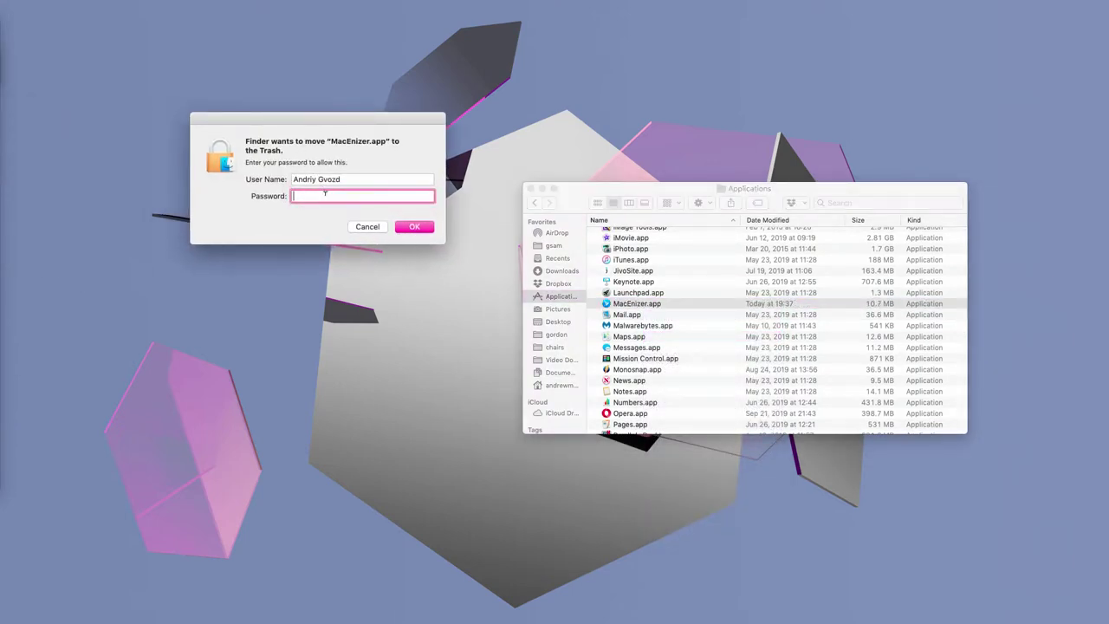
{"action": "type", "text": "••••••••••••••••"}
{"action": "key", "text": "Return"}
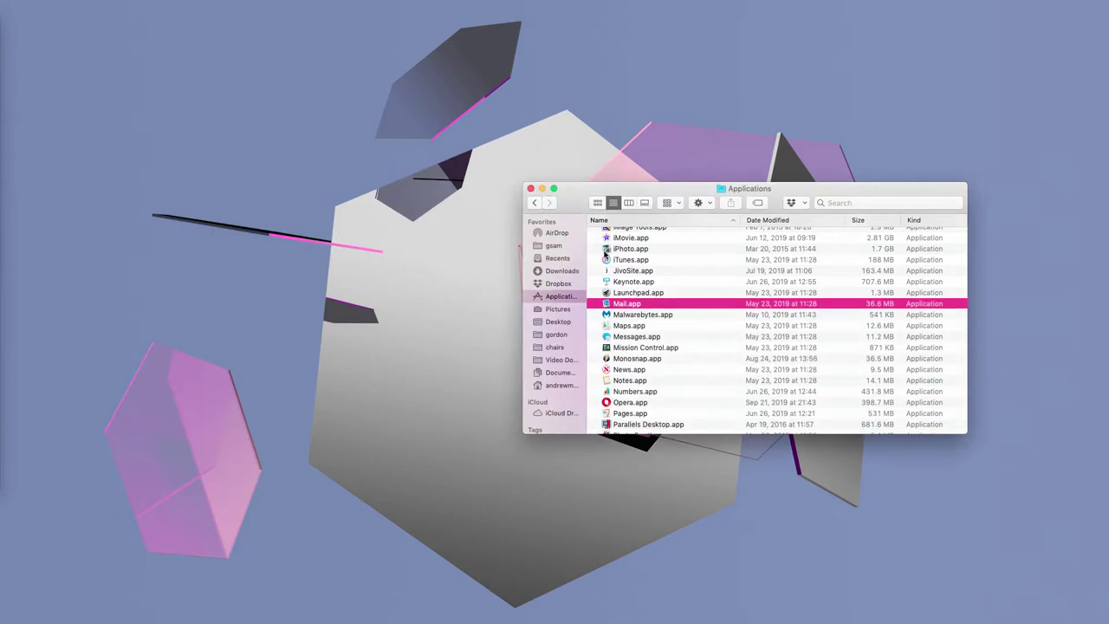
{"action": "left_click", "coordinate": [530, 188]}
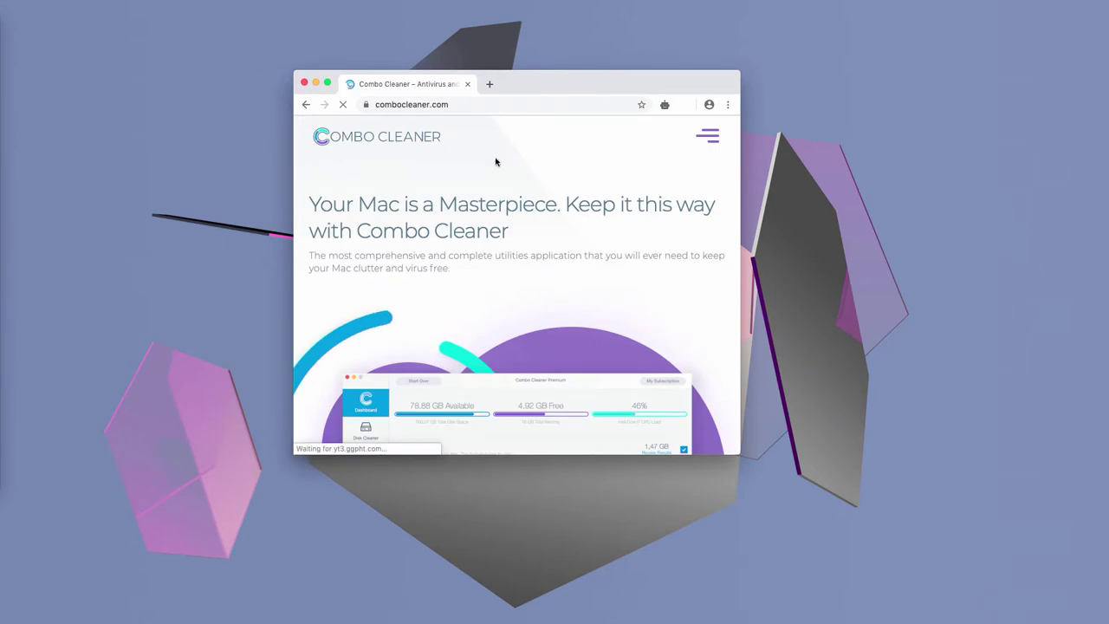
Step: Select the combocleaner.com address in Chrome's address bar to view the full URL
{"action": "left_click", "coordinate": [389, 101]}
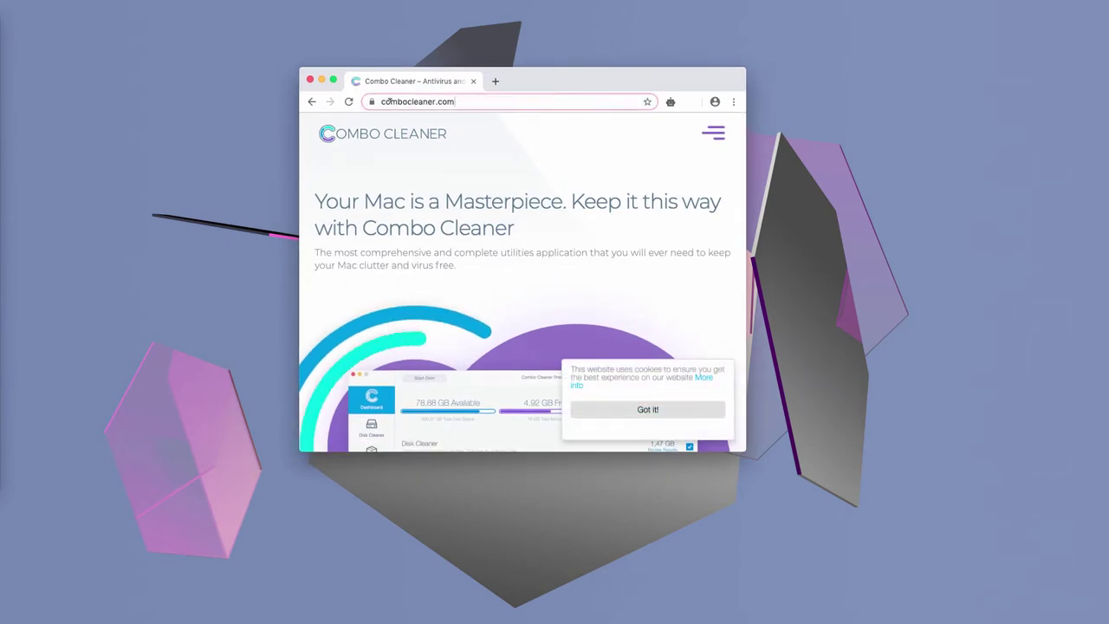
{"action": "left_click", "coordinate": [534, 102]}
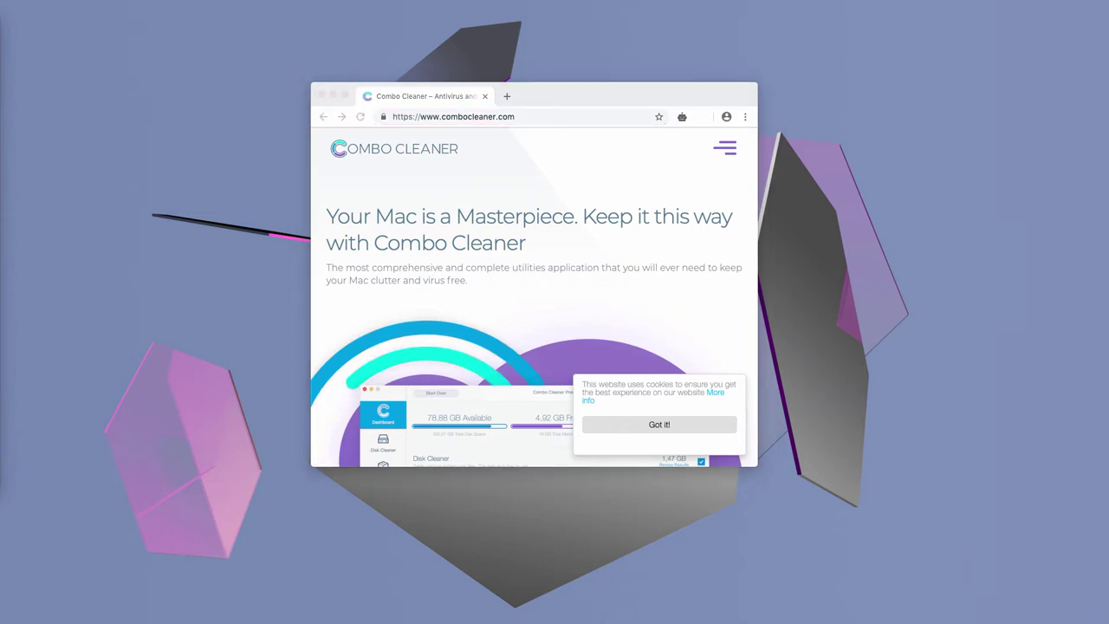
Step: Start Combo Cleaner's combo scan and check Disk Cleaner, Big Files and Duplicates progress
{"action": "left_click_drag", "start_coordinate": [356, 65], "coordinate": [451, 87]}
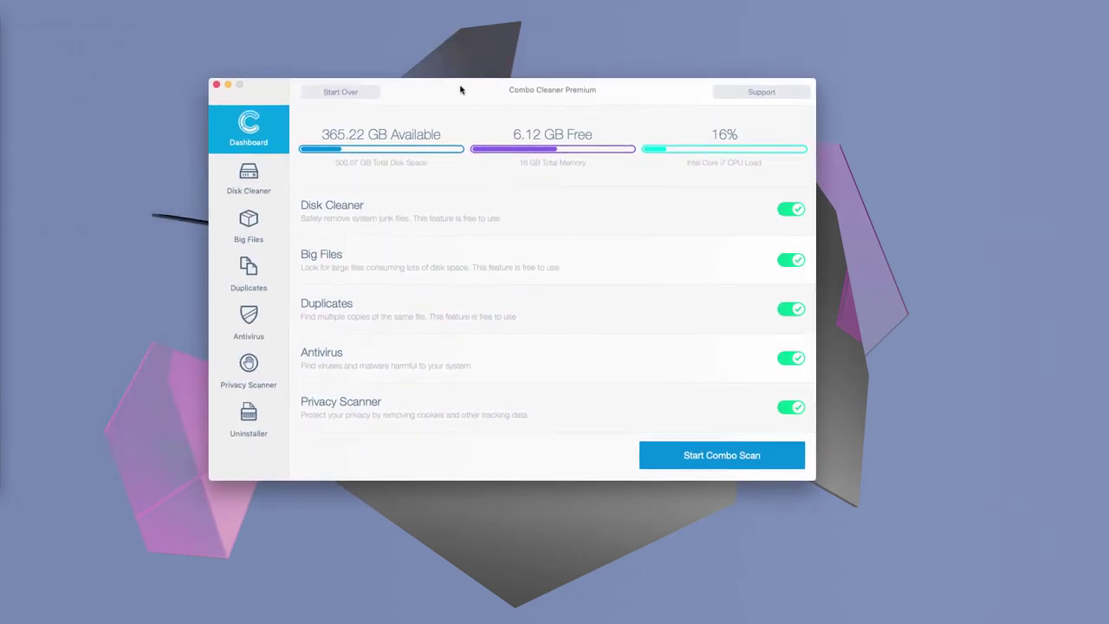
{"action": "left_click", "coordinate": [727, 458]}
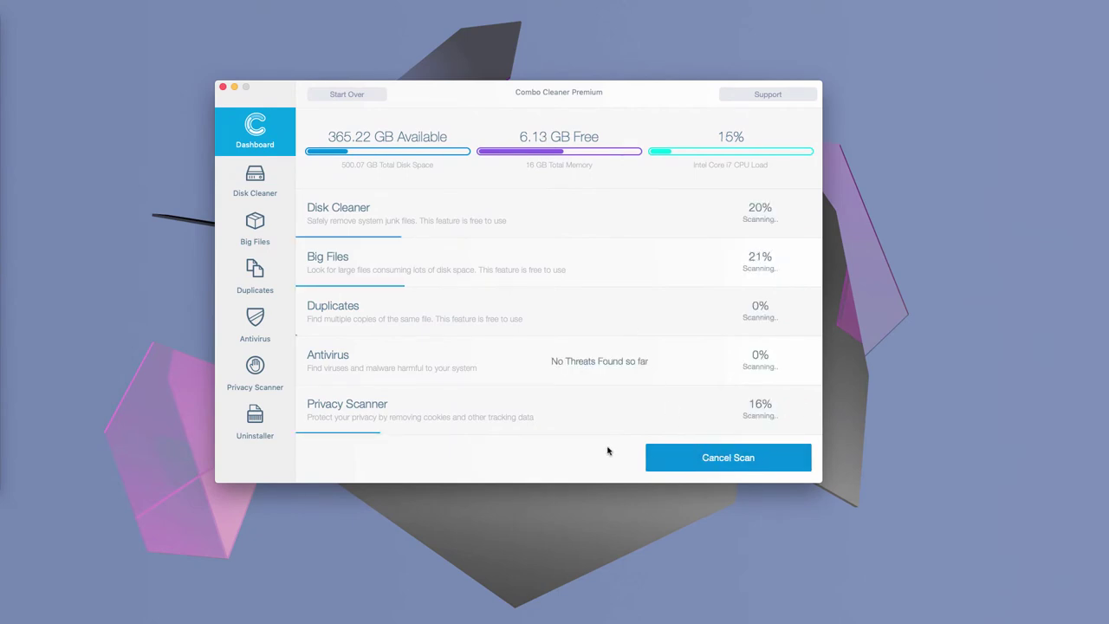
{"action": "left_click", "coordinate": [251, 183]}
{"action": "left_click", "coordinate": [255, 227]}
{"action": "left_click", "coordinate": [254, 277]}
Step: Follow the Antivirus quick scan and the overall scan overview
{"action": "left_click", "coordinate": [257, 327]}
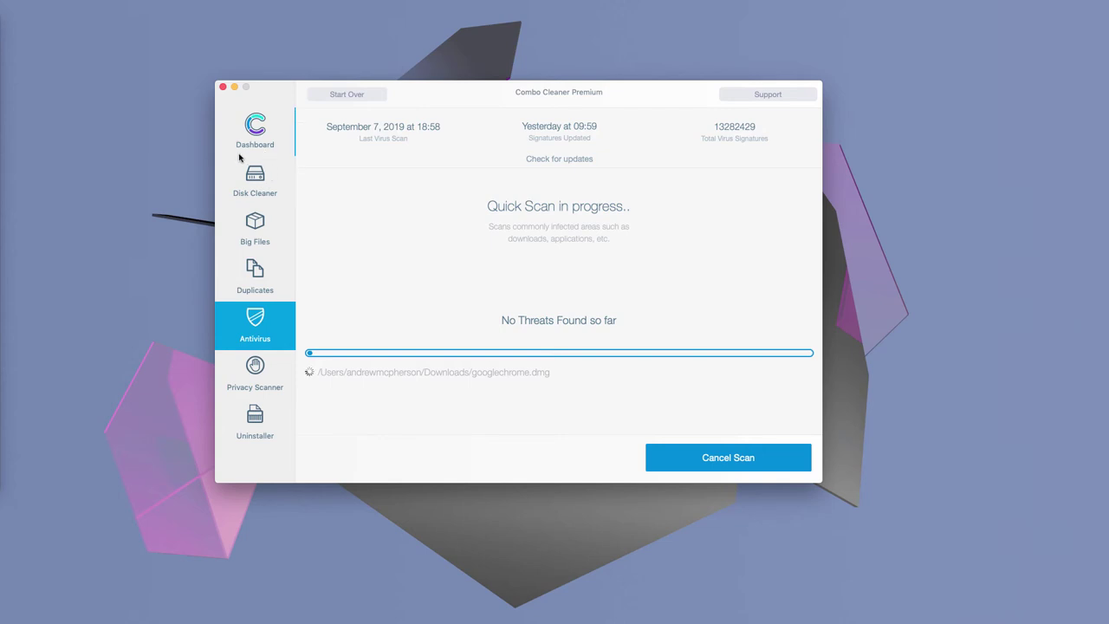
{"action": "left_click", "coordinate": [265, 139]}
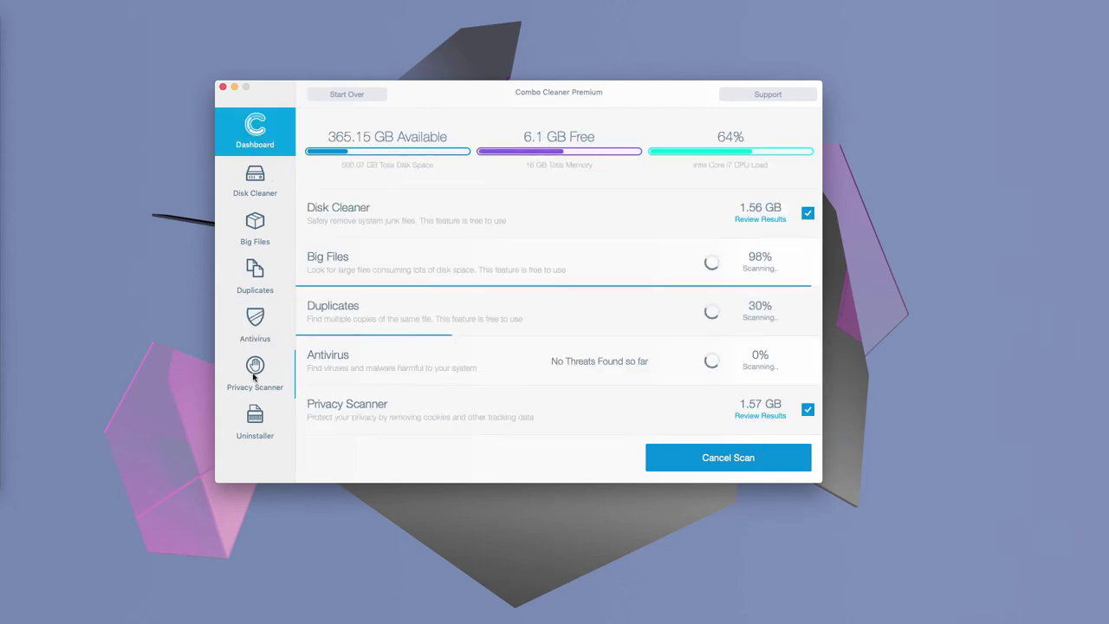
{"action": "left_click", "coordinate": [255, 333]}
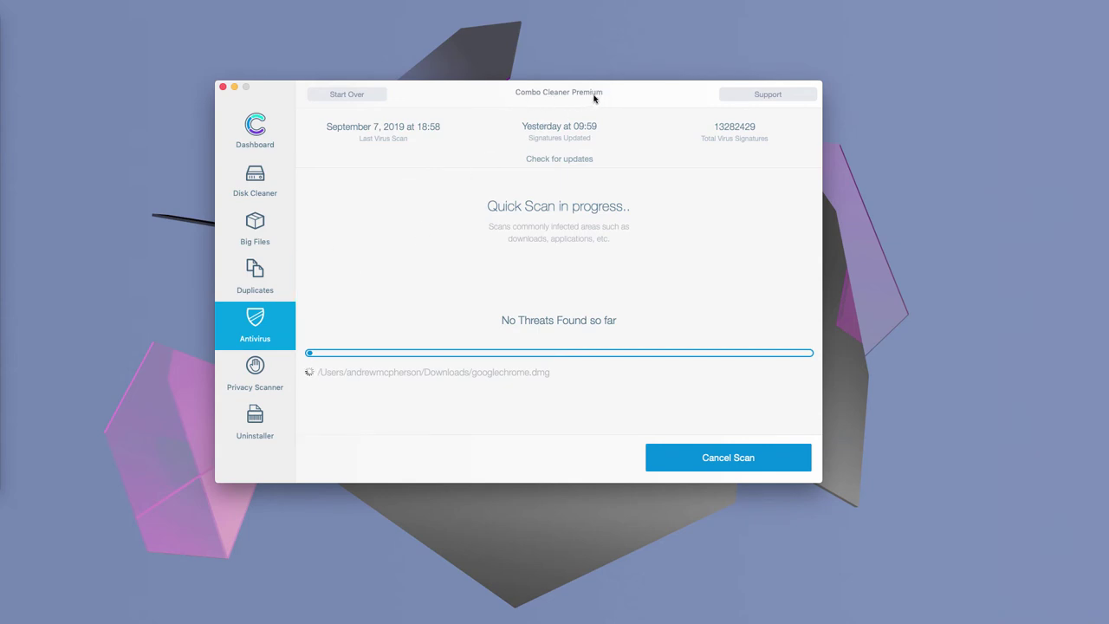
{"action": "left_click", "coordinate": [254, 126]}
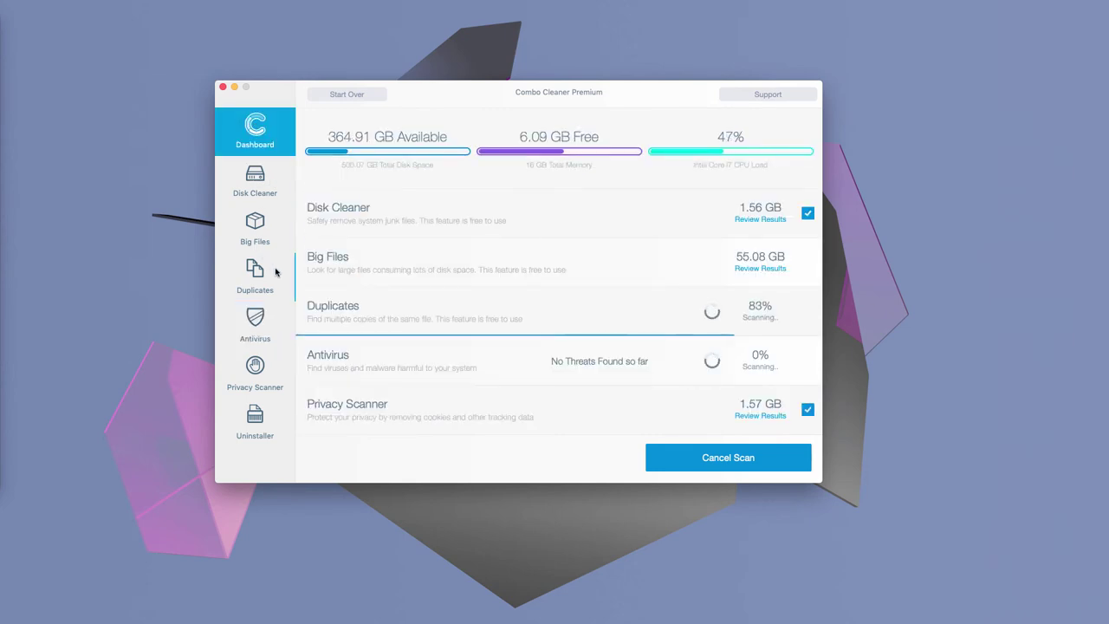